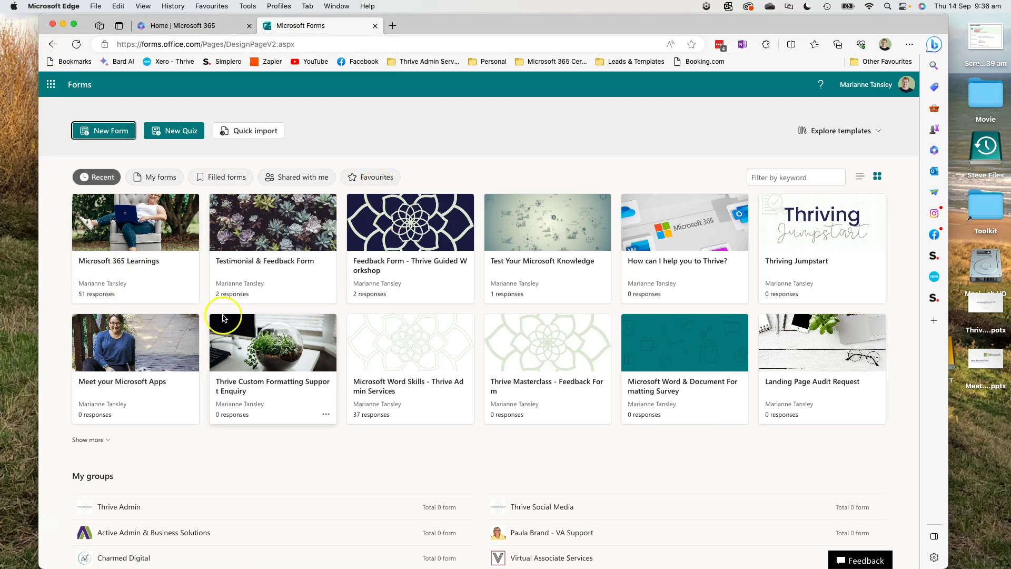
Expand the list of recent forms and look through all the forms in it.
scroll(277, 363, down, 2)
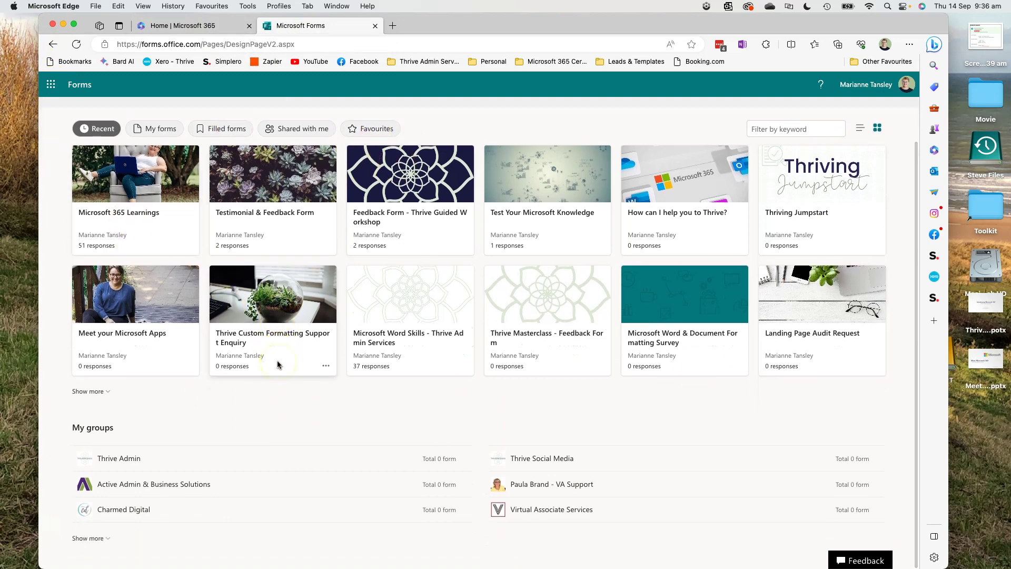
click(86, 392)
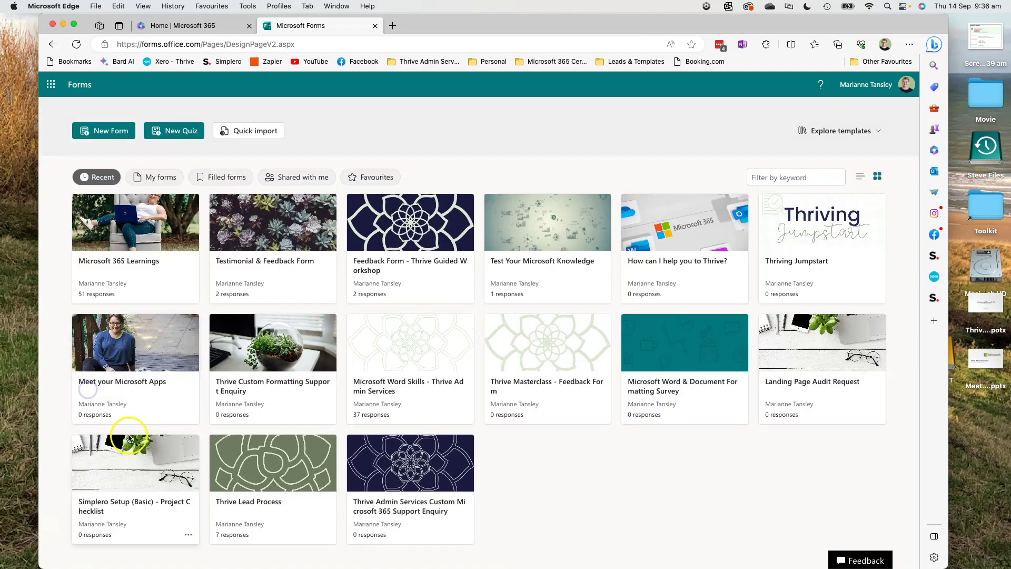
scroll(161, 436, down, 3)
scroll(161, 437, up, 3)
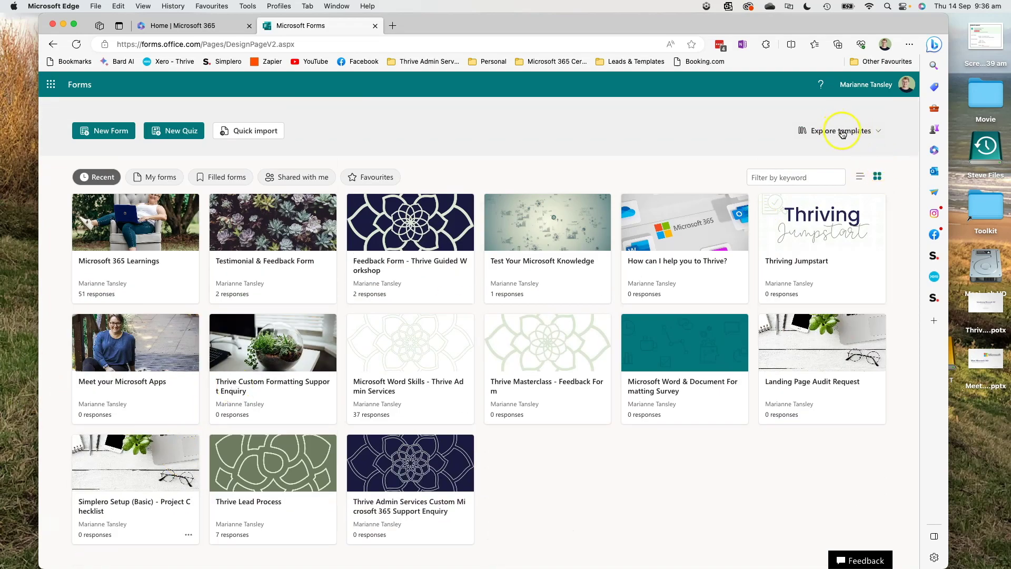
Present the responses of the Microsoft 365 Learnings form and review the answers to questions 1 and 2.
click(144, 237)
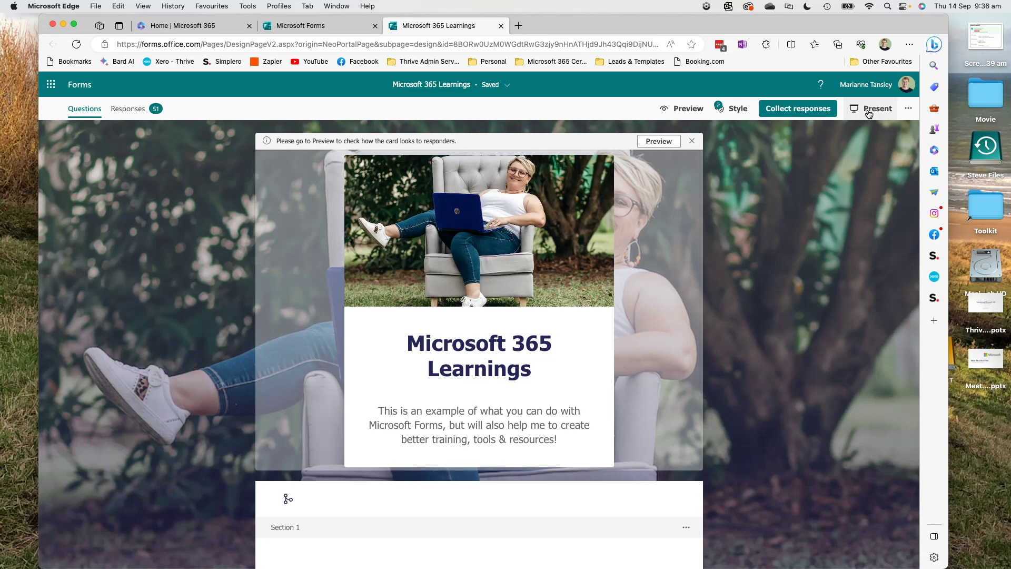
click(869, 111)
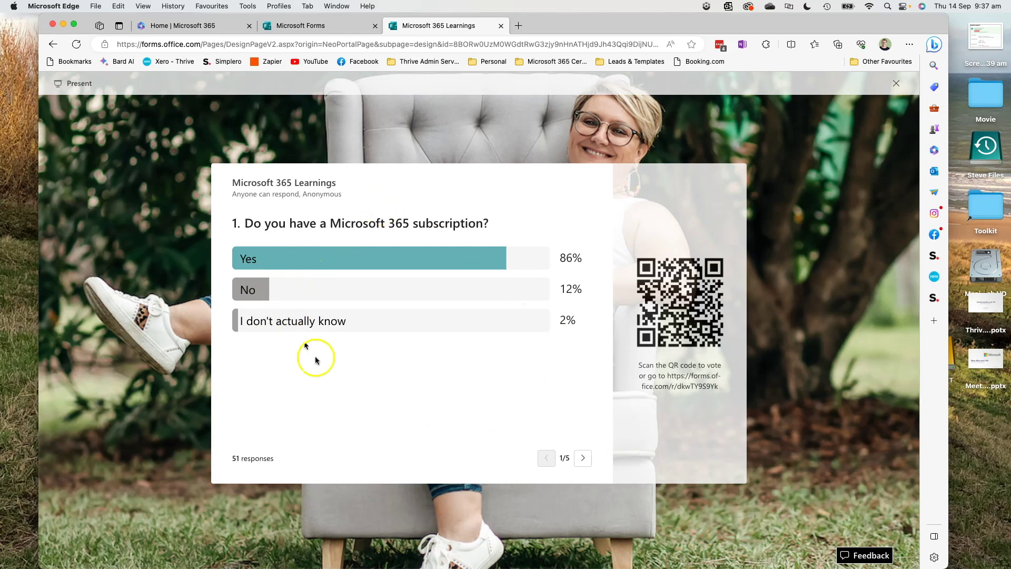
click(583, 457)
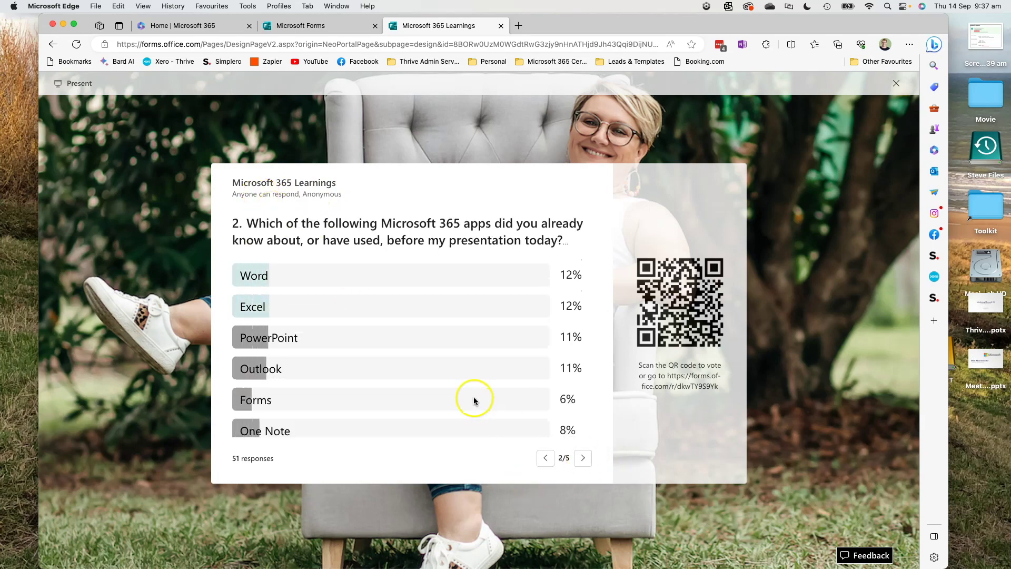
scroll(473, 397, down, 5)
scroll(473, 396, up, 5)
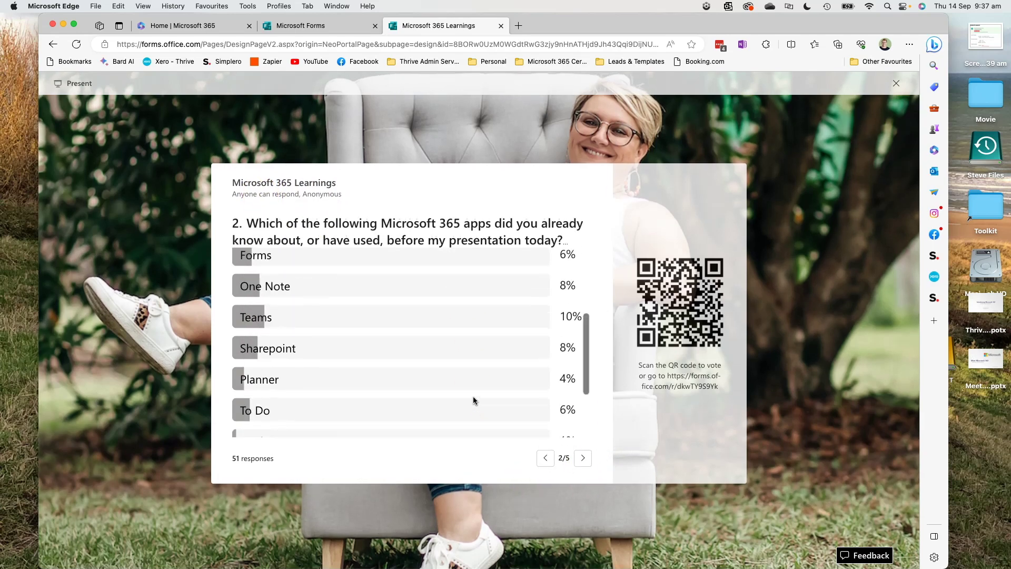
Examine the question 3 ratings chart, including the percentage breakdown for the statement about confidence in using Microsoft 365 products.
click(580, 457)
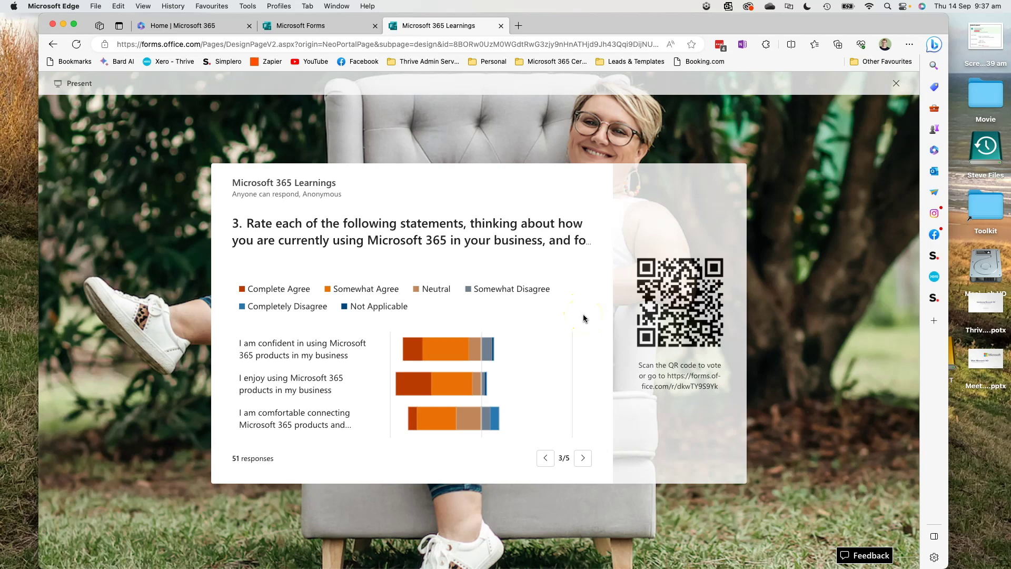
scroll(583, 316, down, 2)
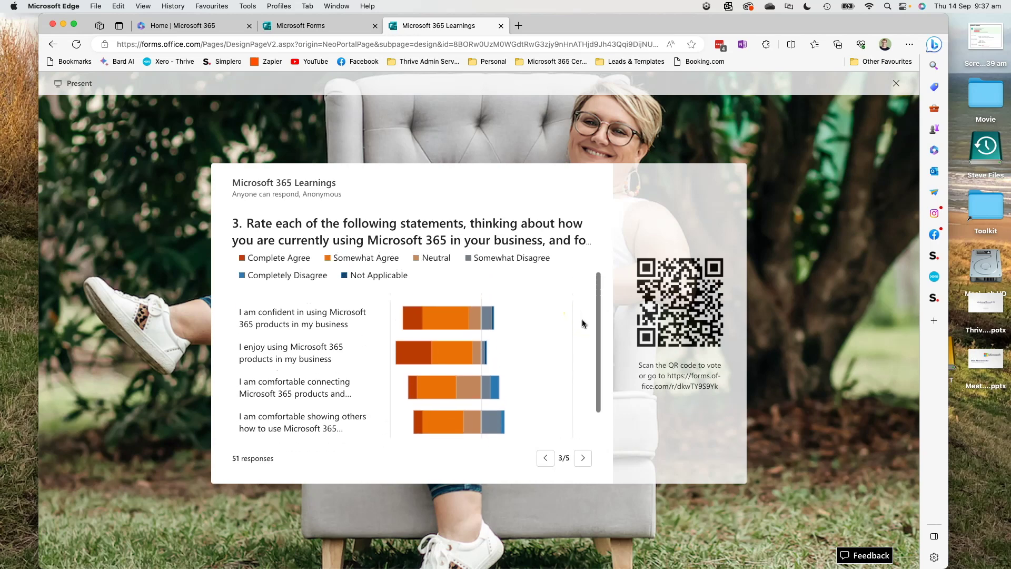
scroll(583, 323, down, 2)
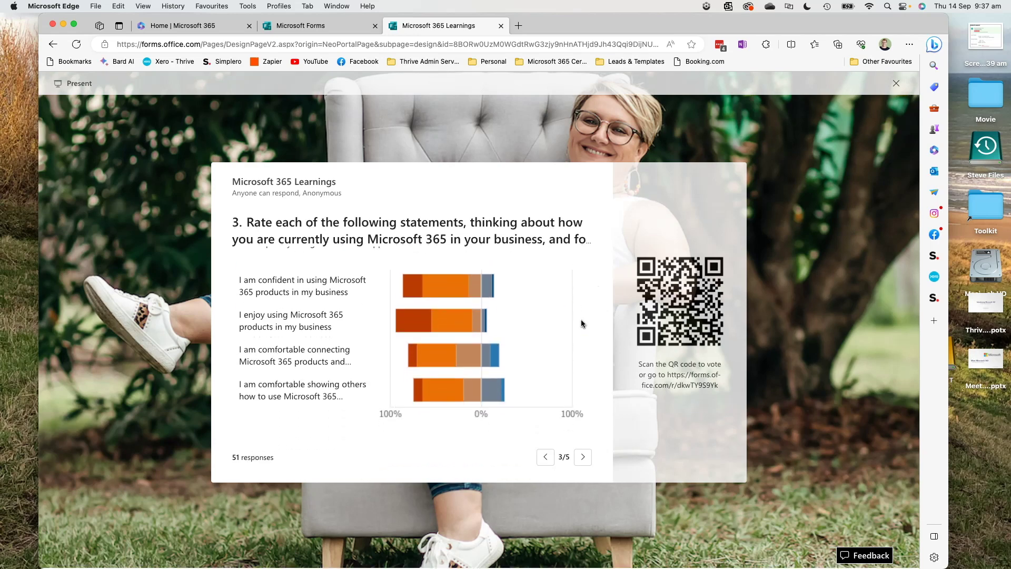
scroll(540, 333, up, 3)
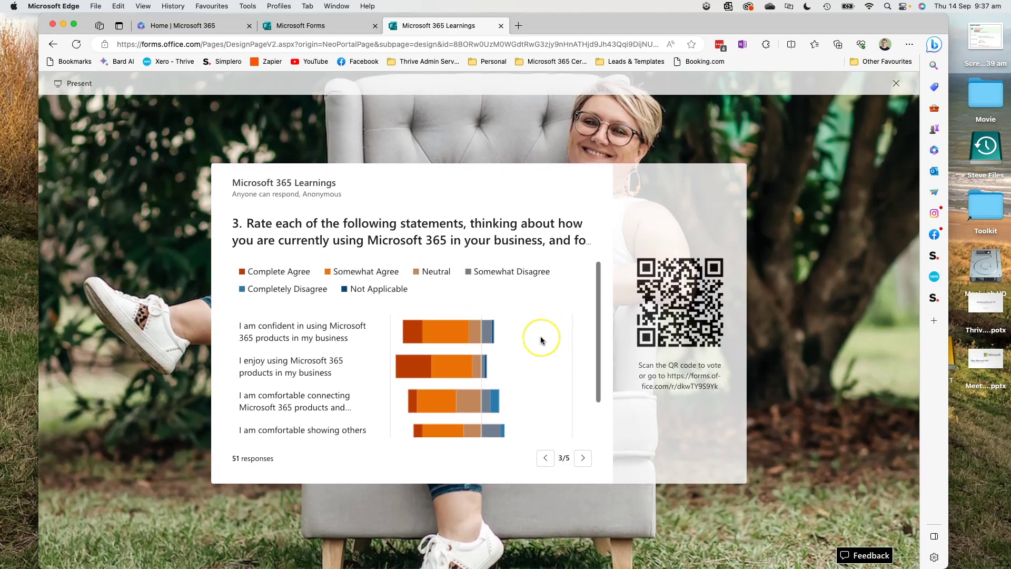
scroll(541, 337, down, 3)
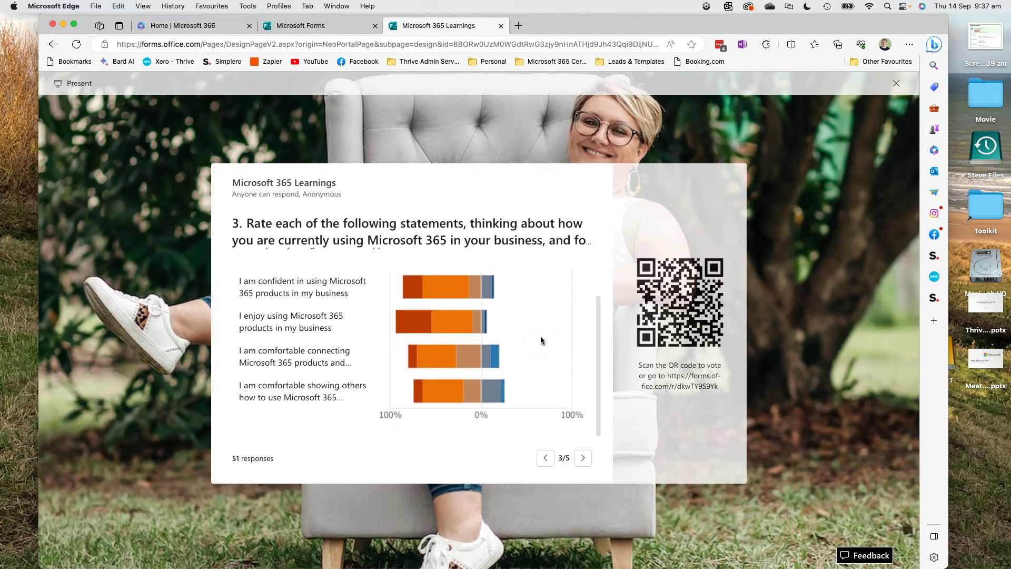
scroll(539, 335, up, 3)
scroll(539, 335, down, 3)
mouse_move(393, 283)
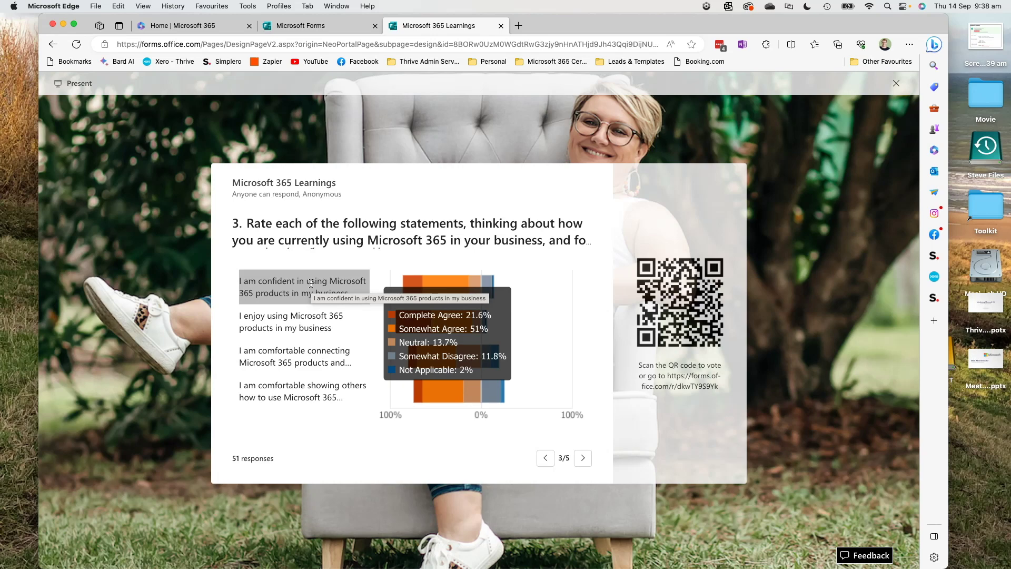
Review the presented results of questions 4 and 5 and return to question 1.
click(585, 459)
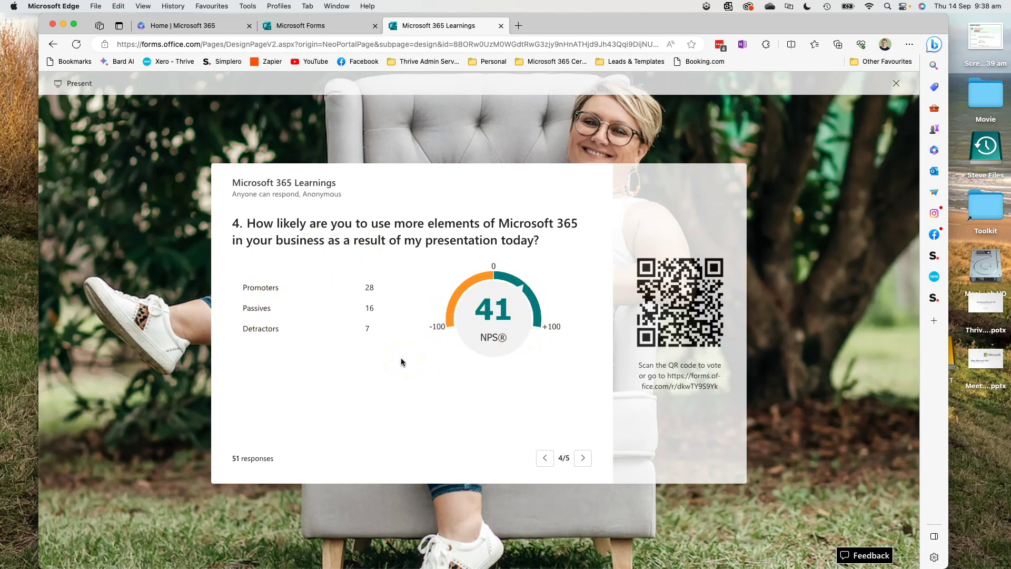
click(582, 458)
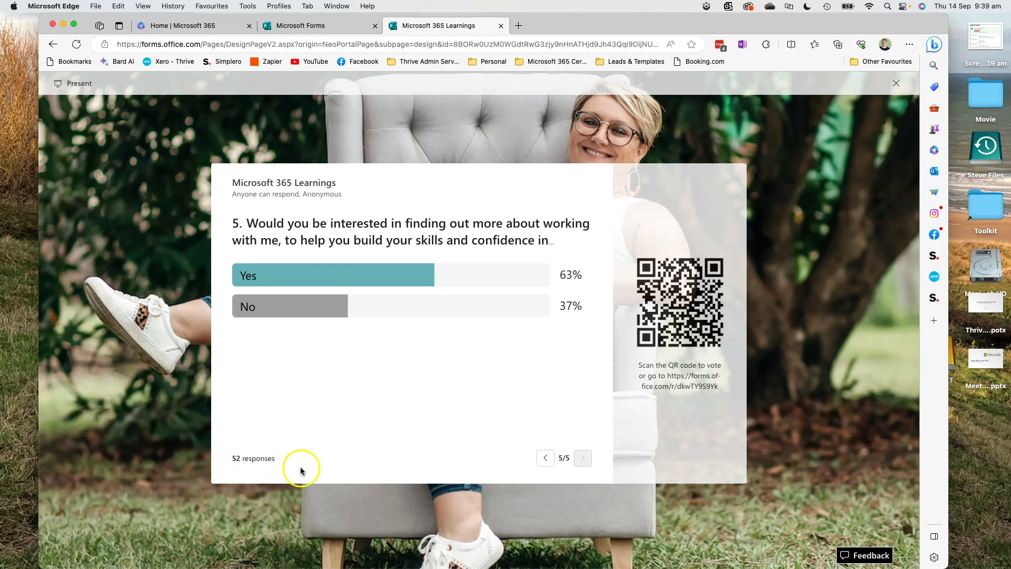
click(546, 458)
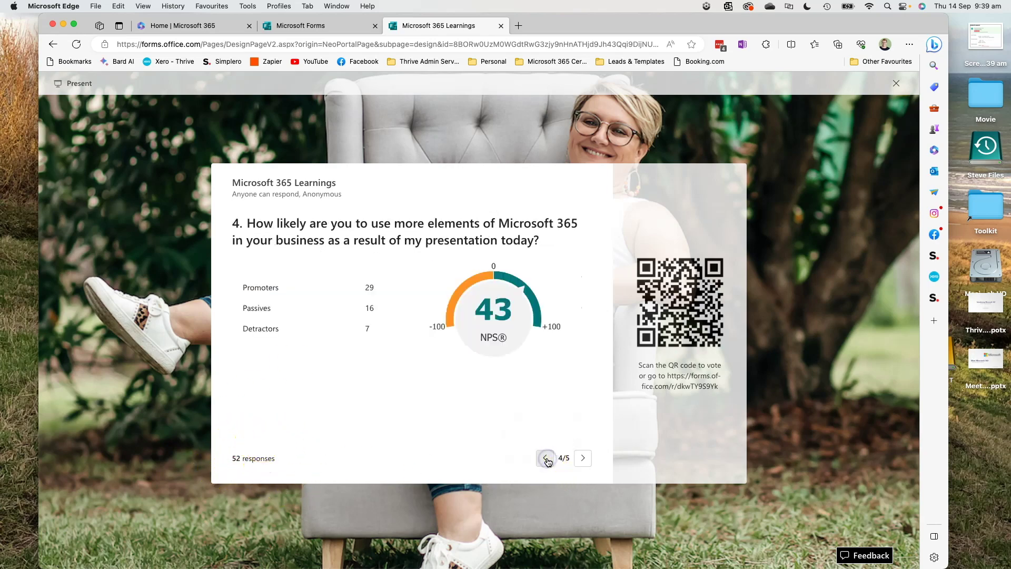
click(546, 459)
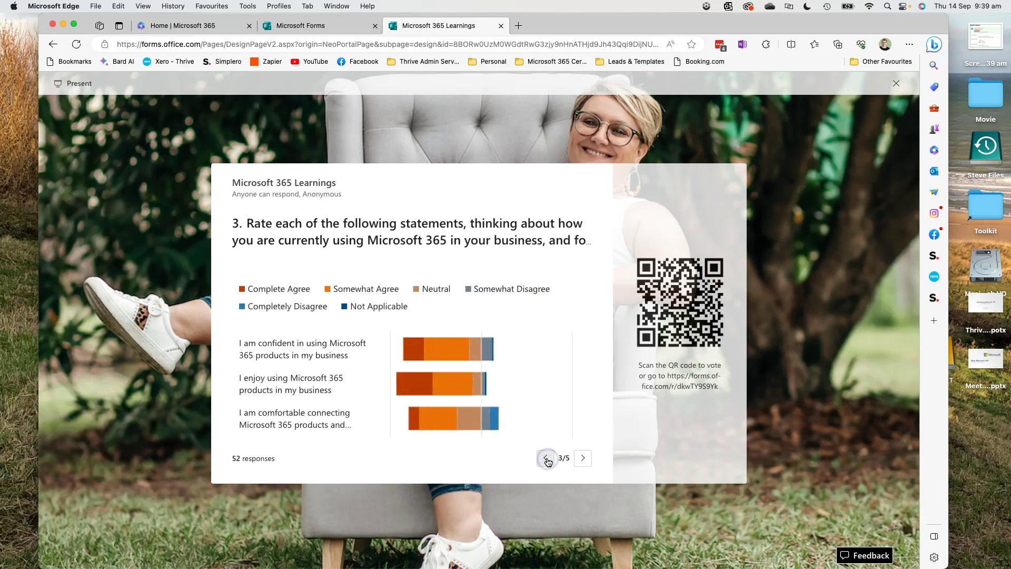
click(546, 458)
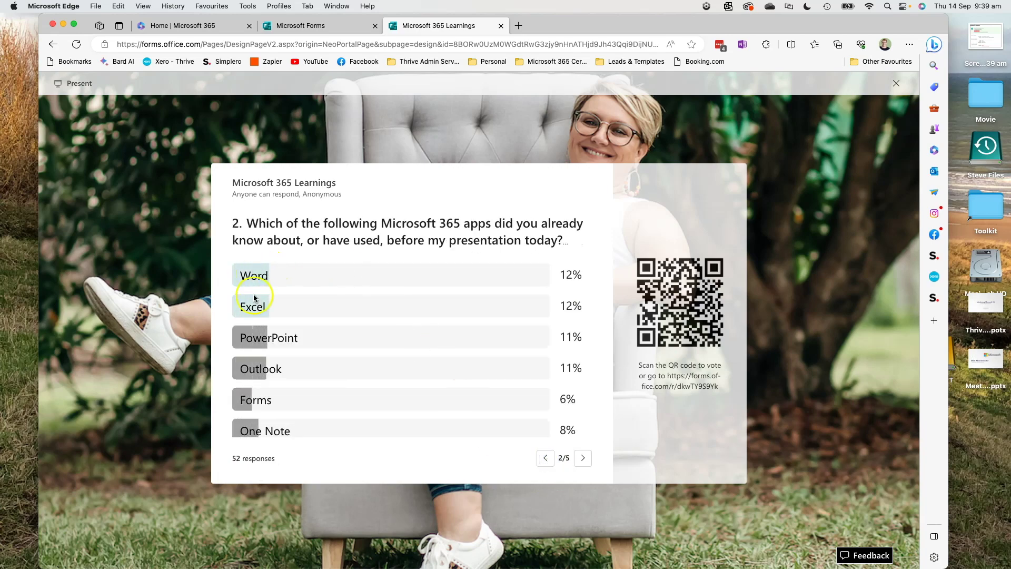
click(544, 459)
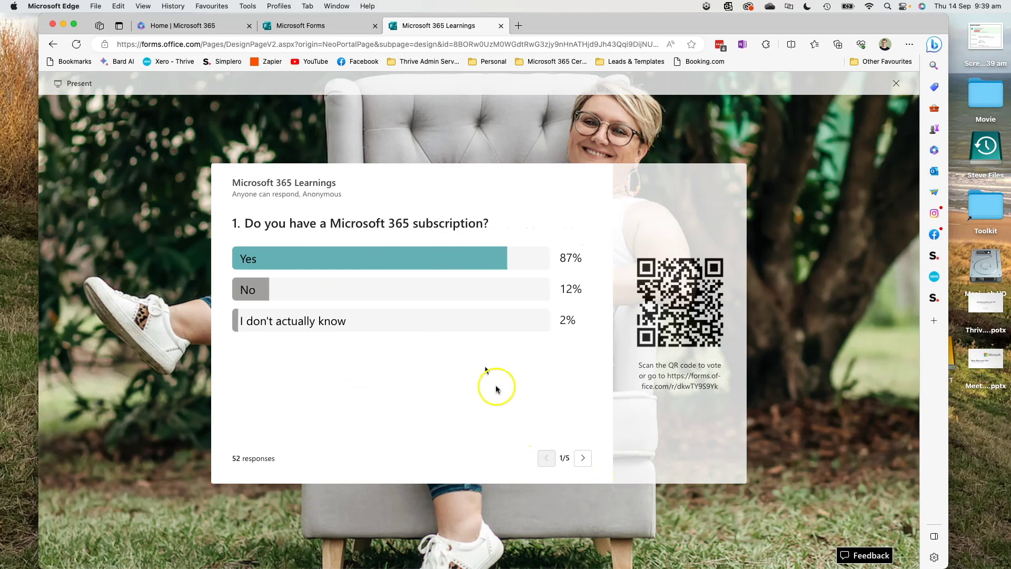
Page forward to the question 3 results and back again to the start of the presentation.
click(583, 458)
click(583, 458)
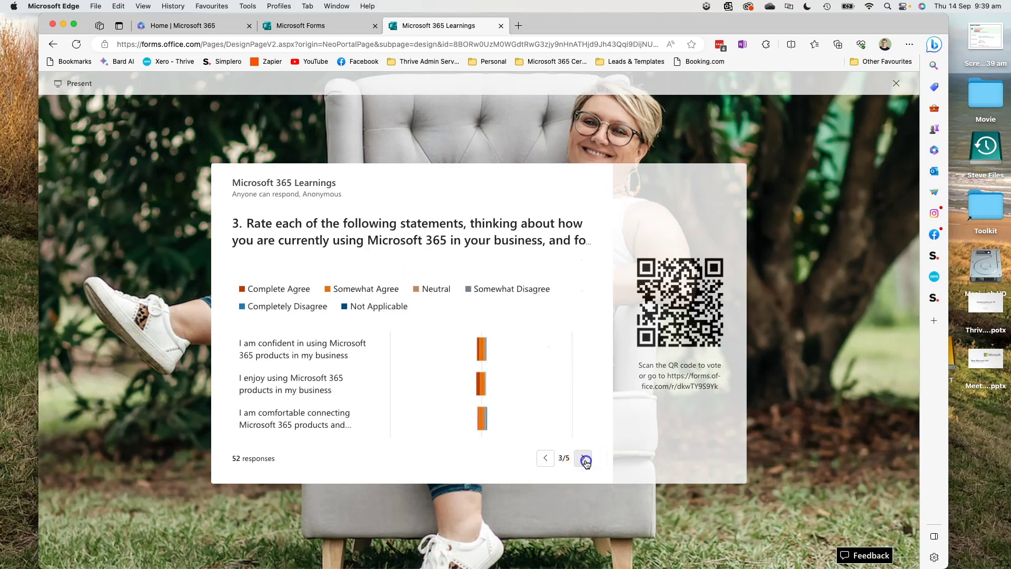
click(546, 458)
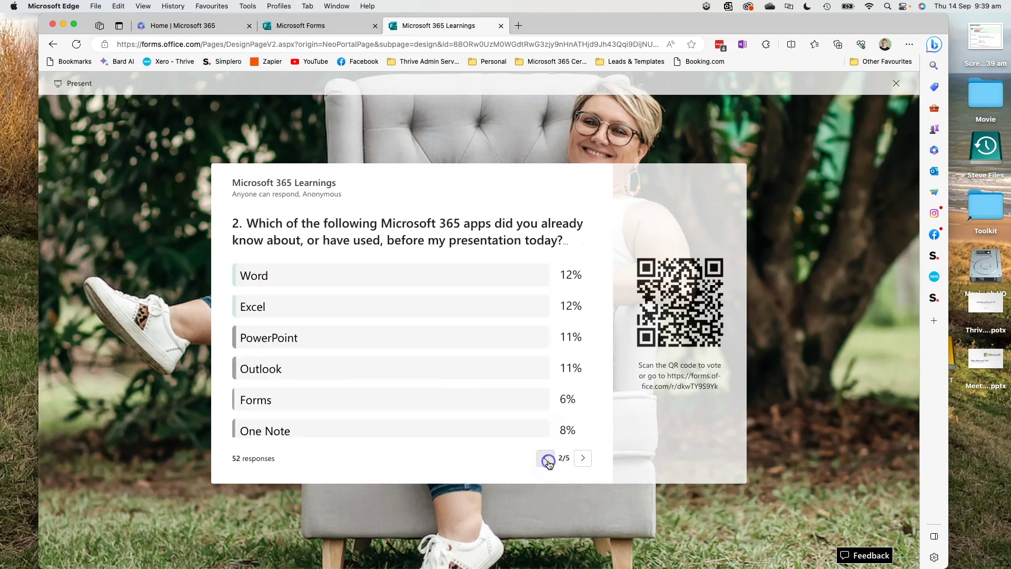
click(546, 458)
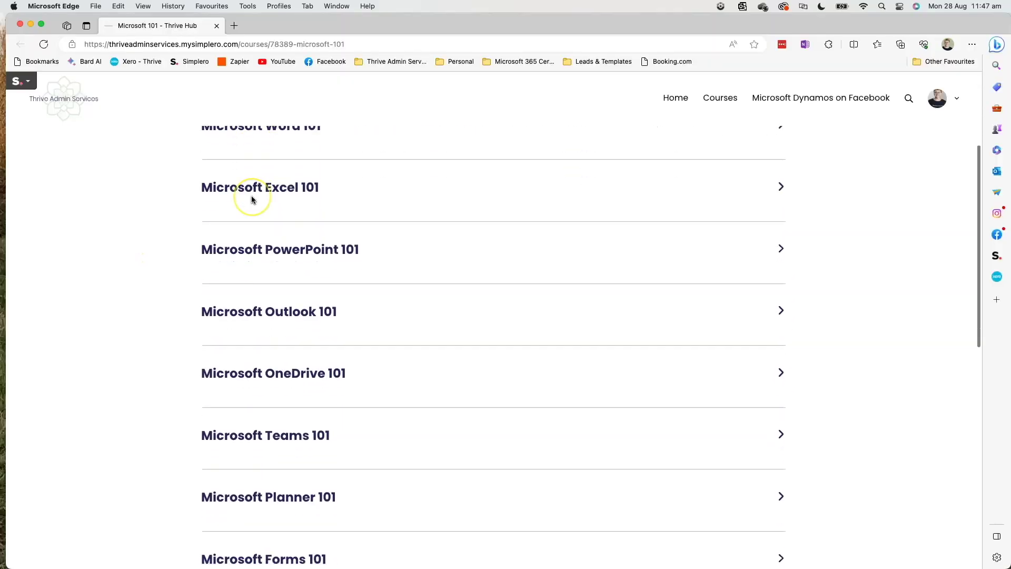
Look through the Microsoft Word 101 lessons in the Microsoft 101 course and open the Word - Introduction lesson.
scroll(264, 395, up, 10)
click(304, 290)
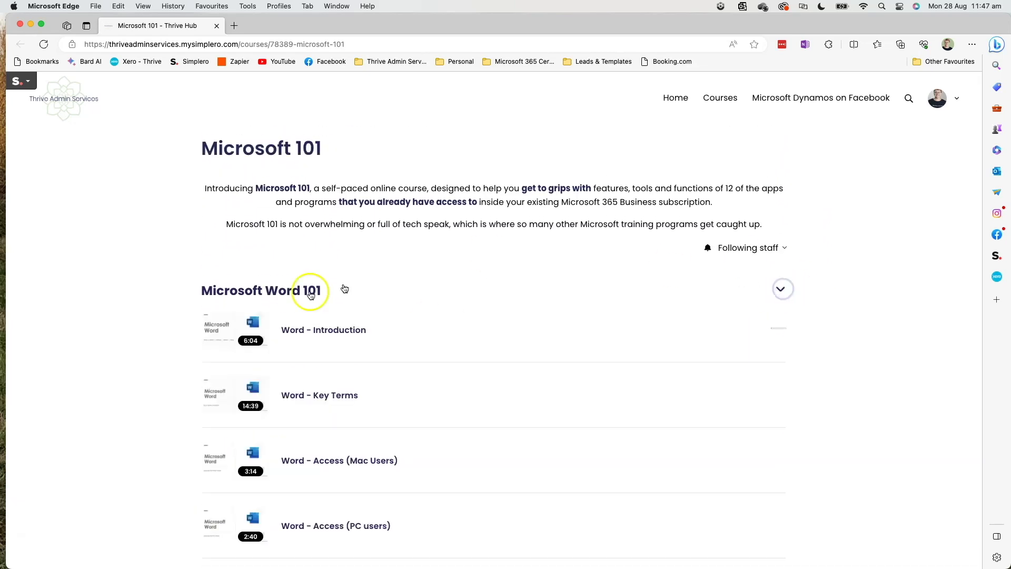
scroll(316, 279, down, 6)
scroll(329, 393, down, 3)
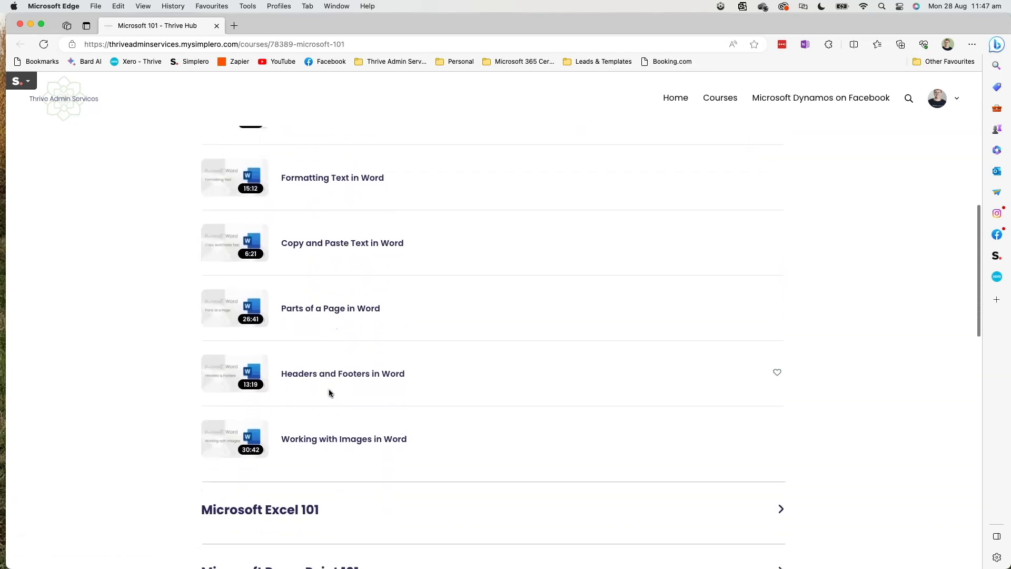
scroll(324, 369, up, 8)
click(324, 285)
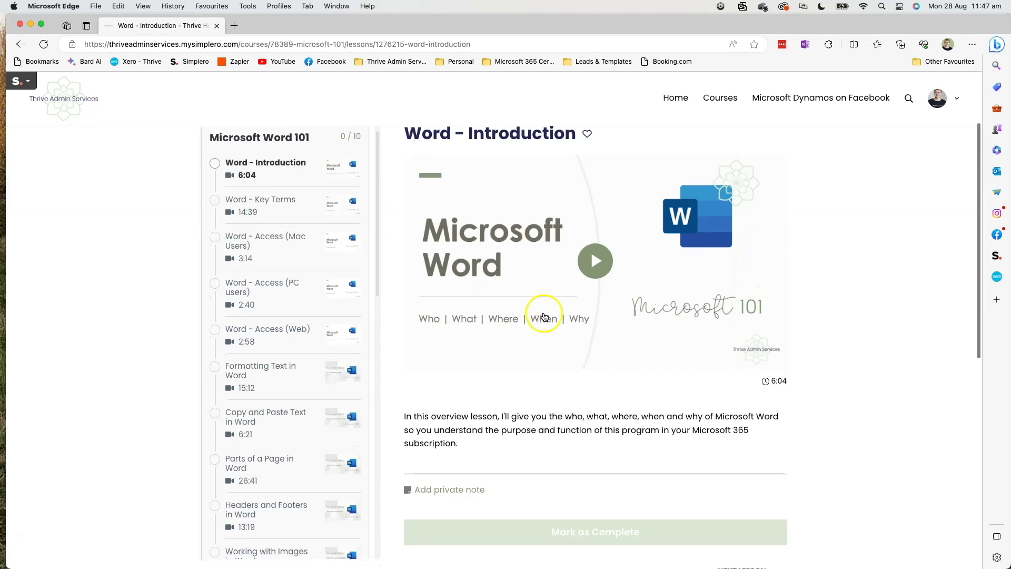